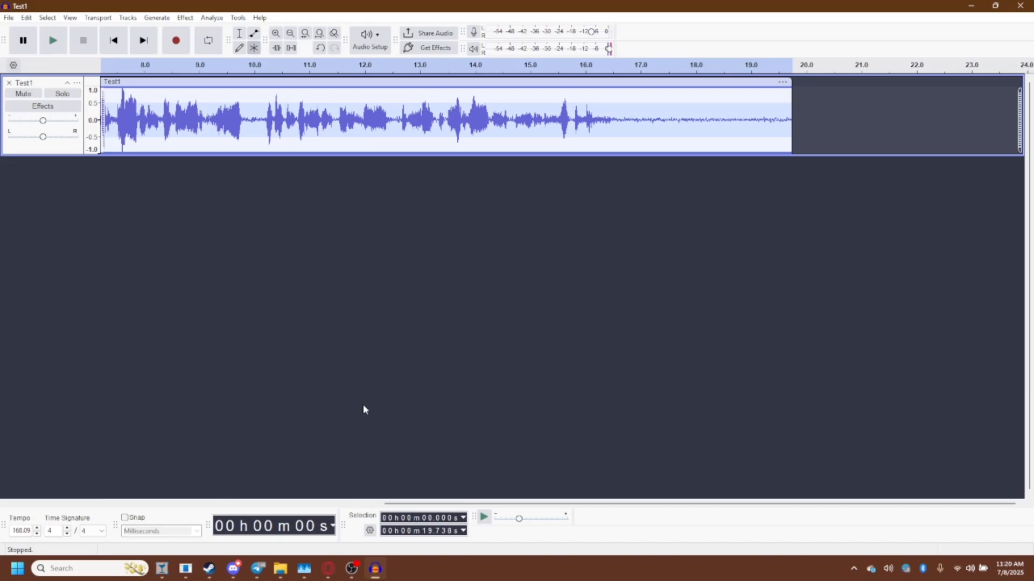
- Switch to the browser and review the Audacity Downloads page and the OpenVINO descriptions of music generation and noise suppression
click(328, 573)
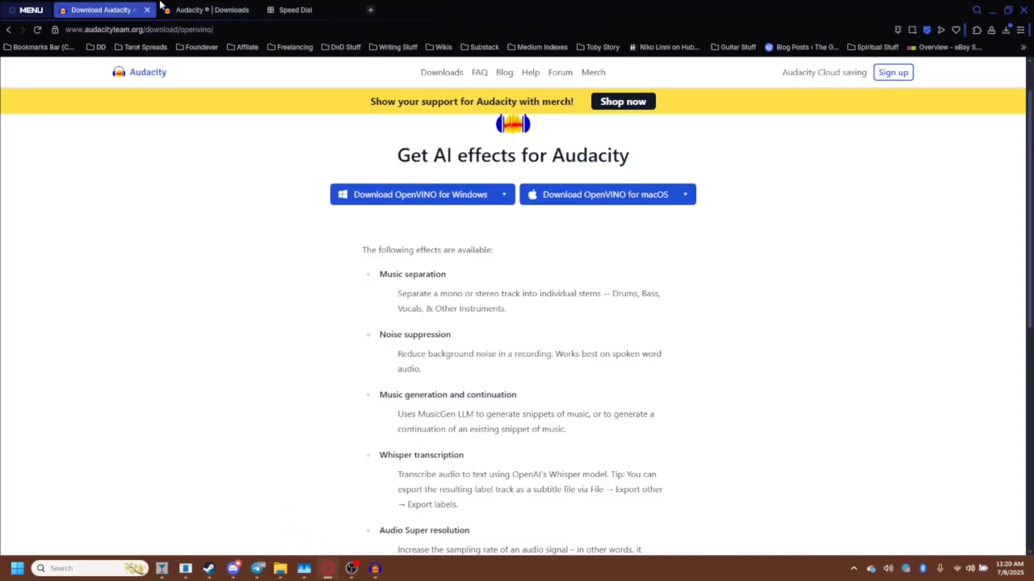
click(207, 10)
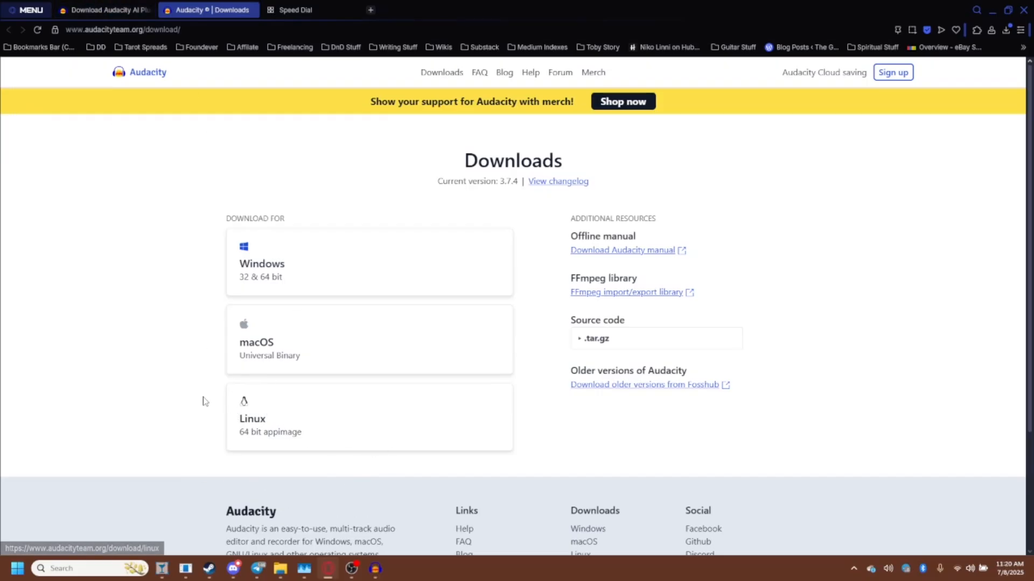
click(105, 10)
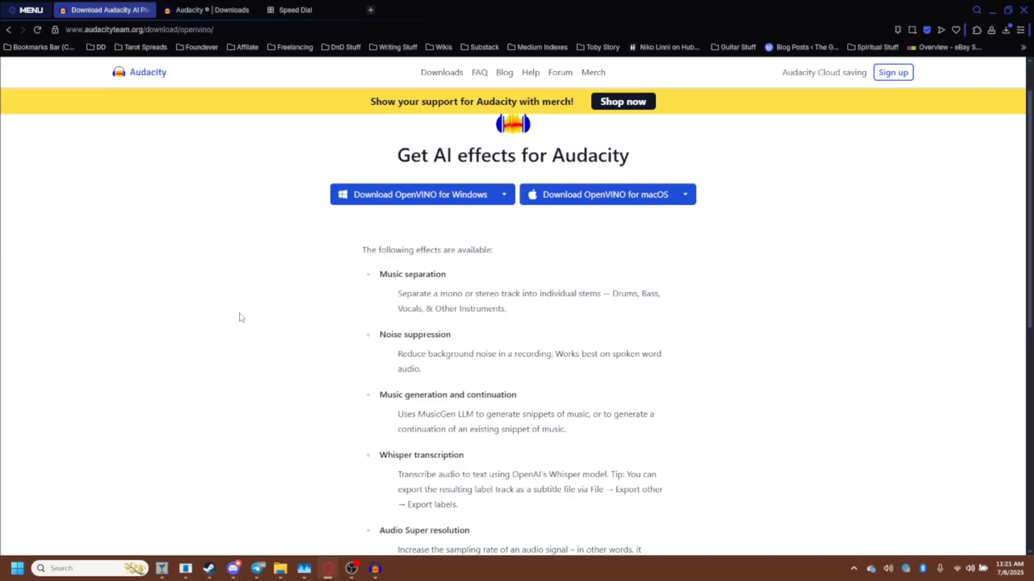
drag(378, 410, 684, 430)
click(710, 431)
drag(362, 391, 620, 437)
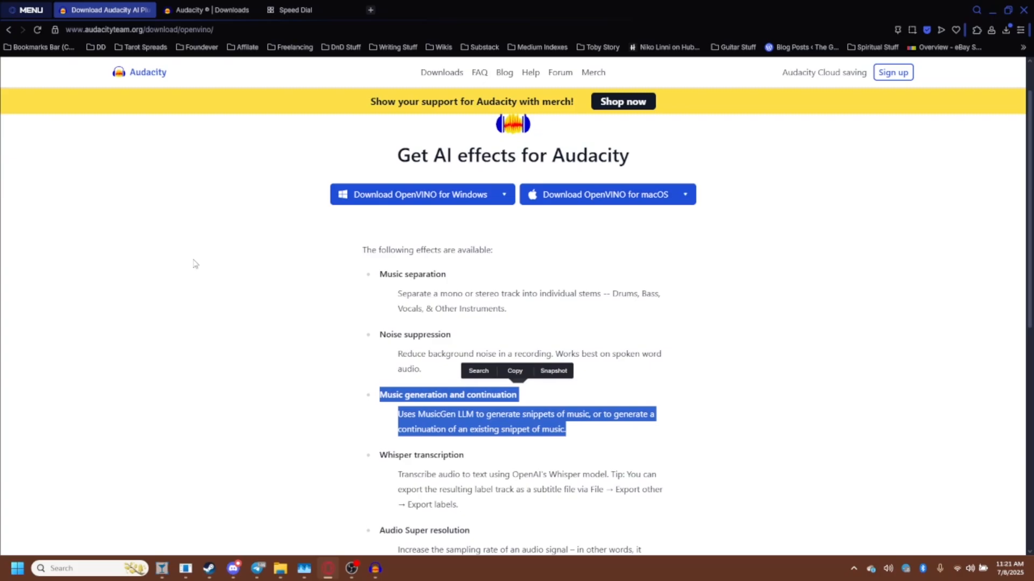
click(344, 325)
drag(378, 330, 440, 373)
click(441, 373)
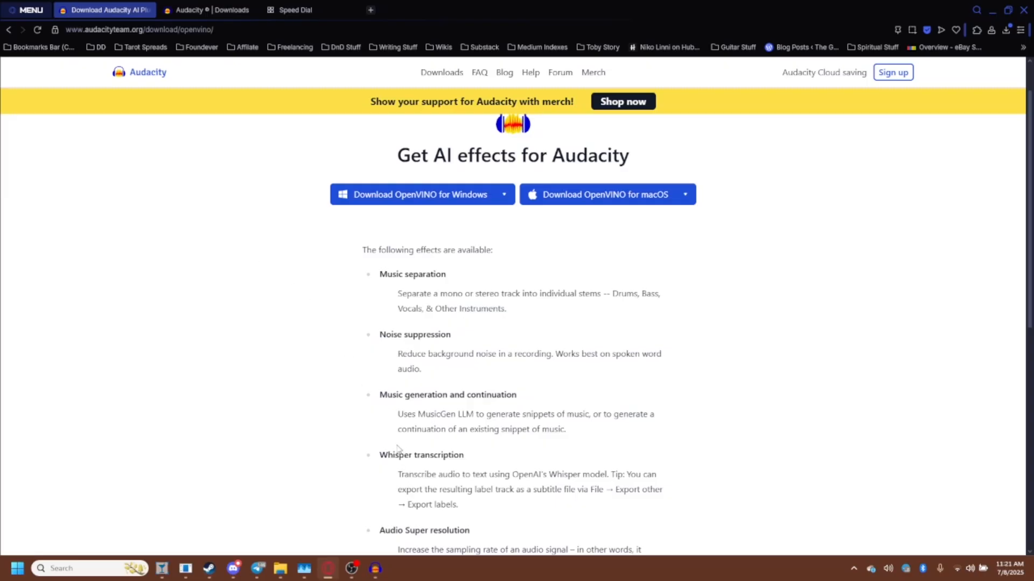
- Switch back to Audacity and duplicate the entire Test1 track, keeping its pan centred
click(375, 568)
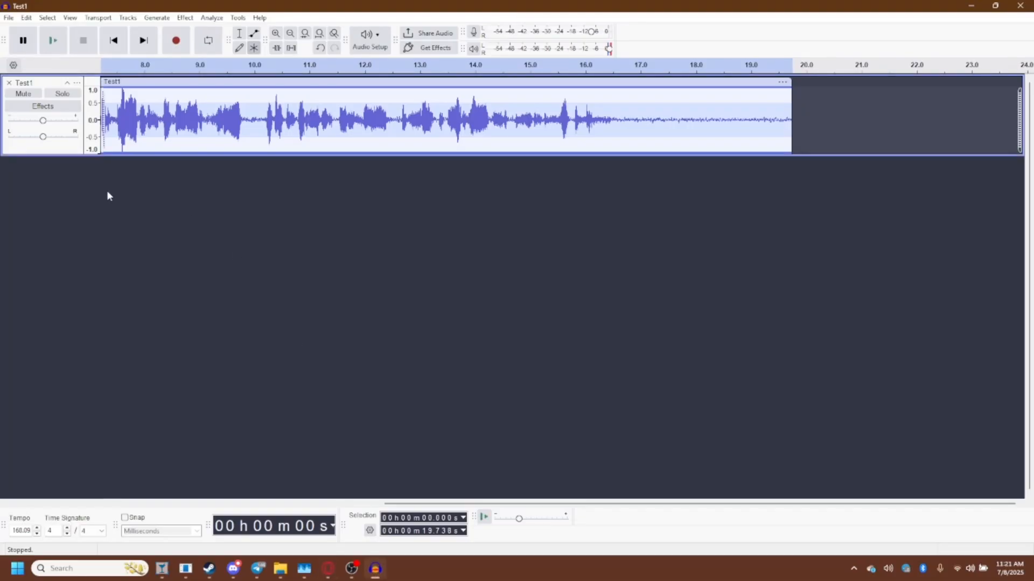
key(ctrl+a)
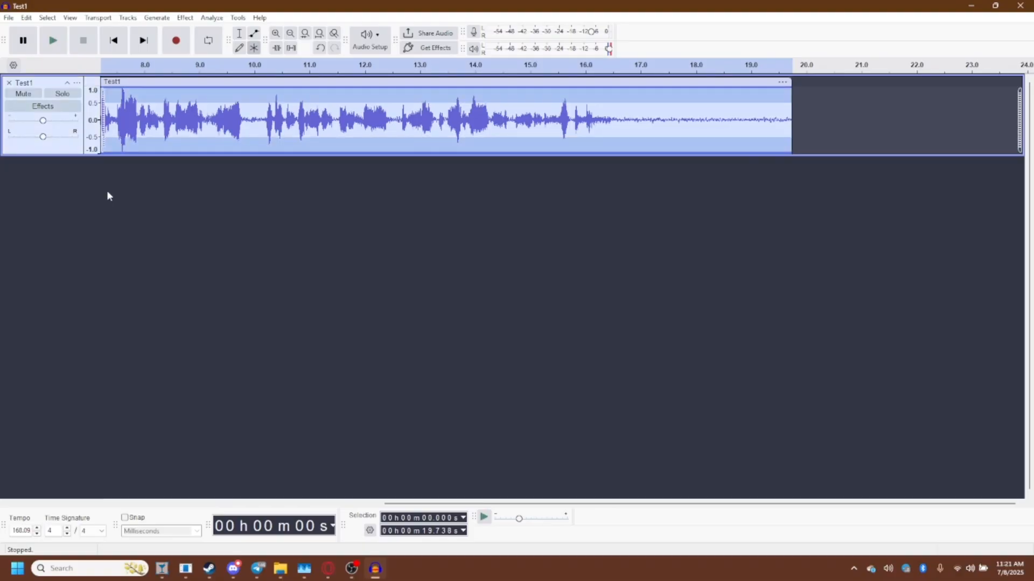
click(63, 159)
click(64, 138)
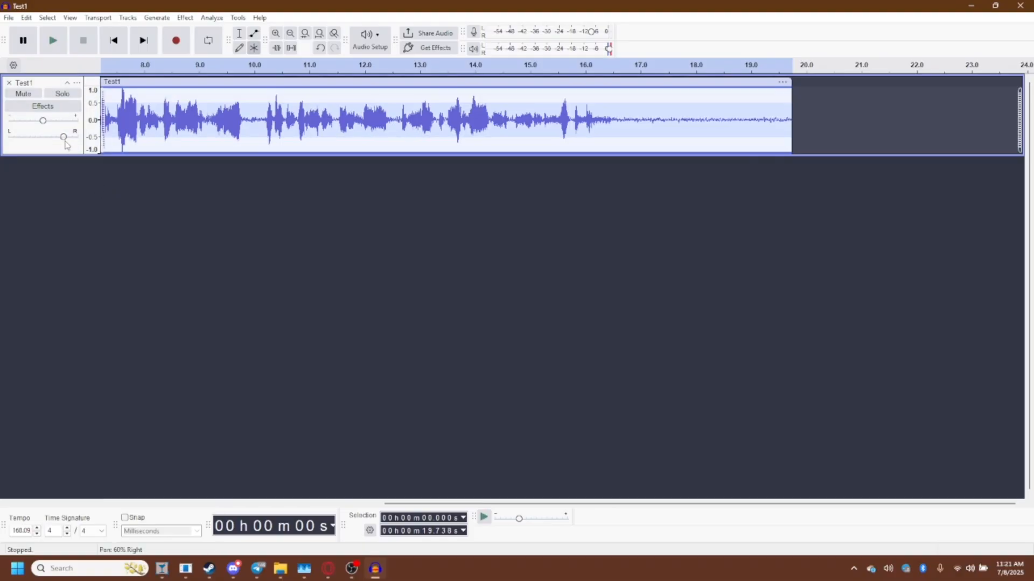
drag(63, 138, 44, 137)
click(49, 148)
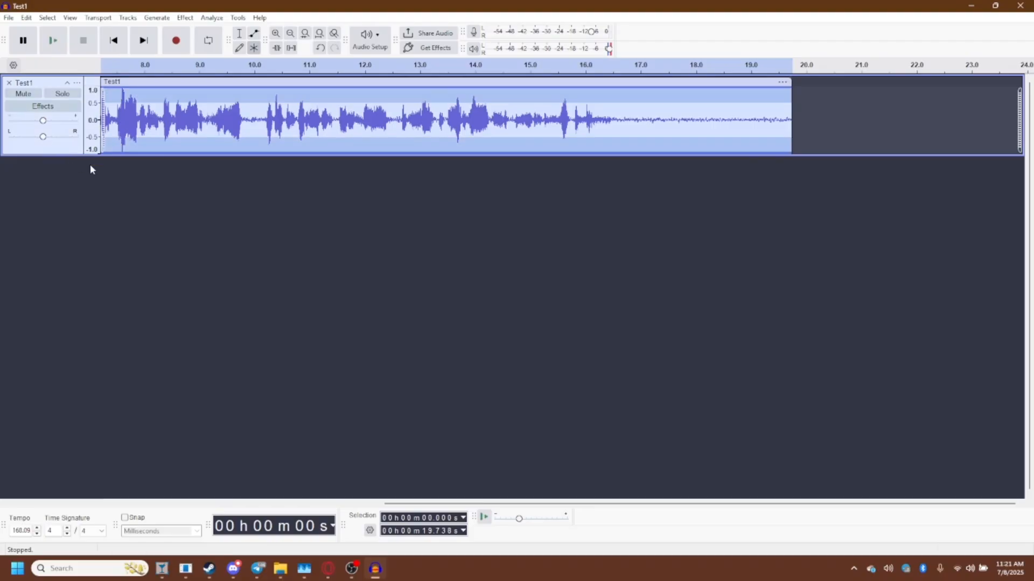
key(ctrl+d)
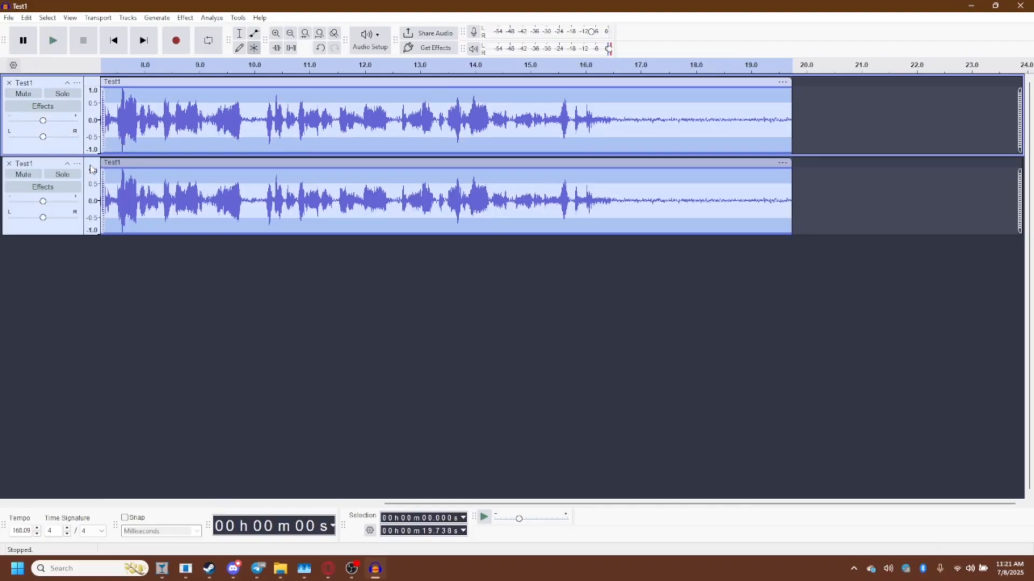
- Solo the duplicated lower Test1 track and enlarge its height for playback of the unprocessed audio
click(62, 176)
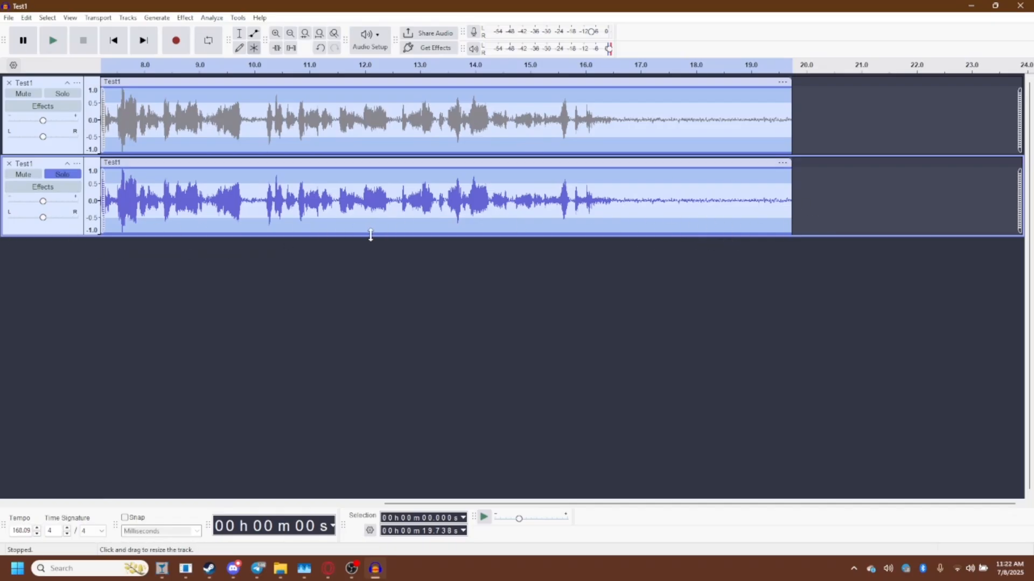
drag(370, 235, 383, 360)
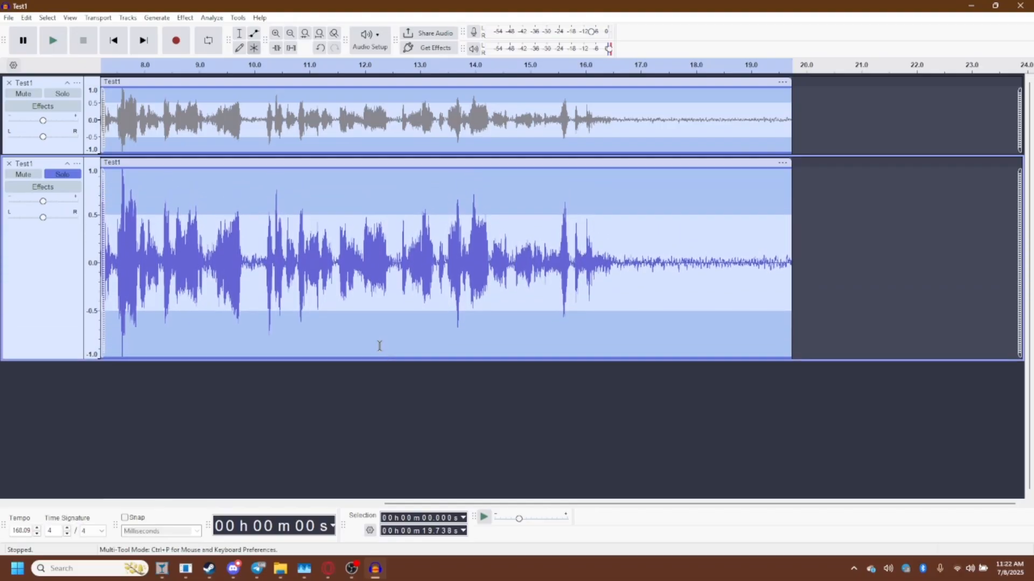
click(49, 43)
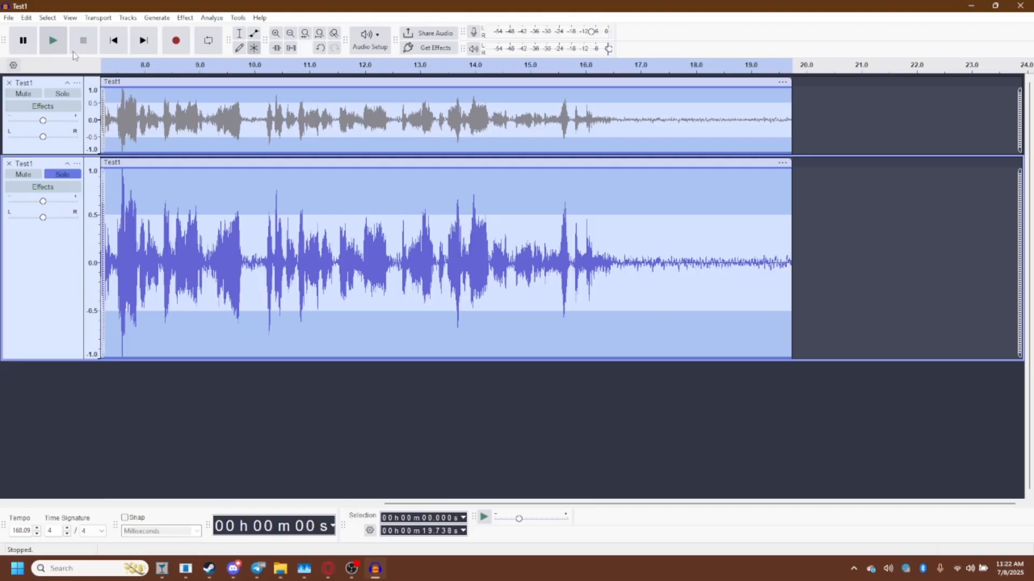
- Apply Filter Curve EQ with its existing curve to the entire duplicated lower Test1 track
click(111, 47)
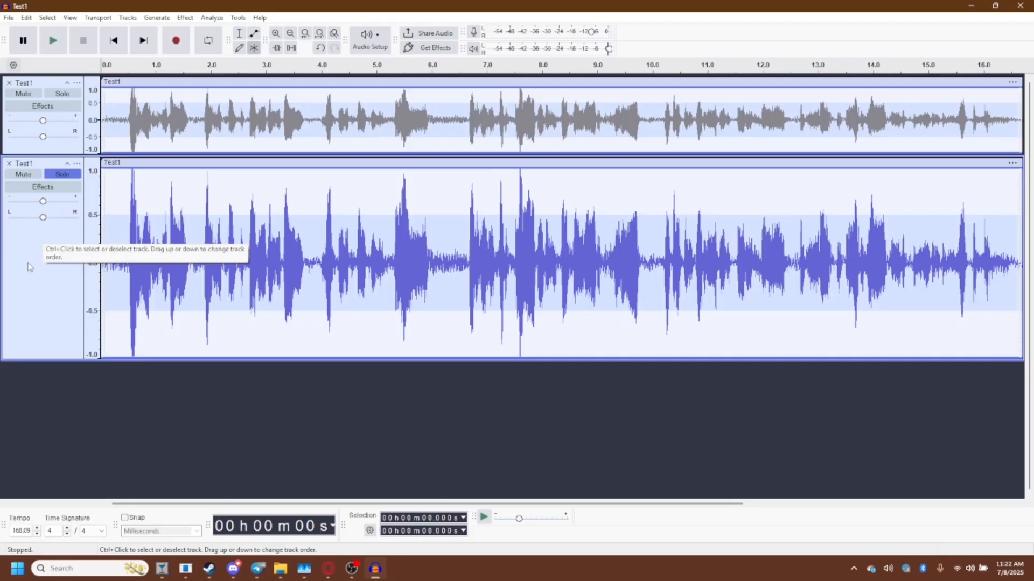
key(ctrl+a)
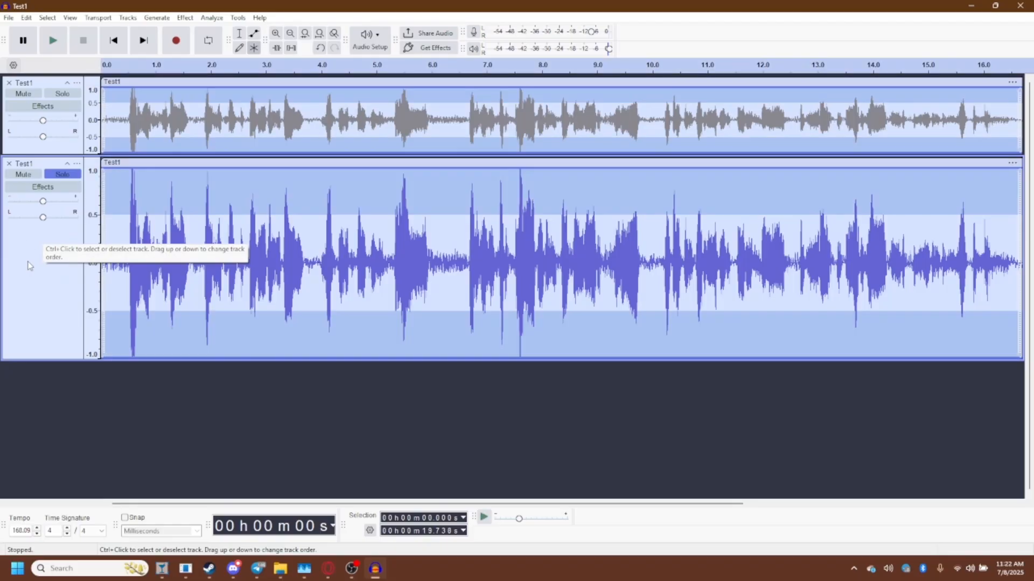
click(28, 265)
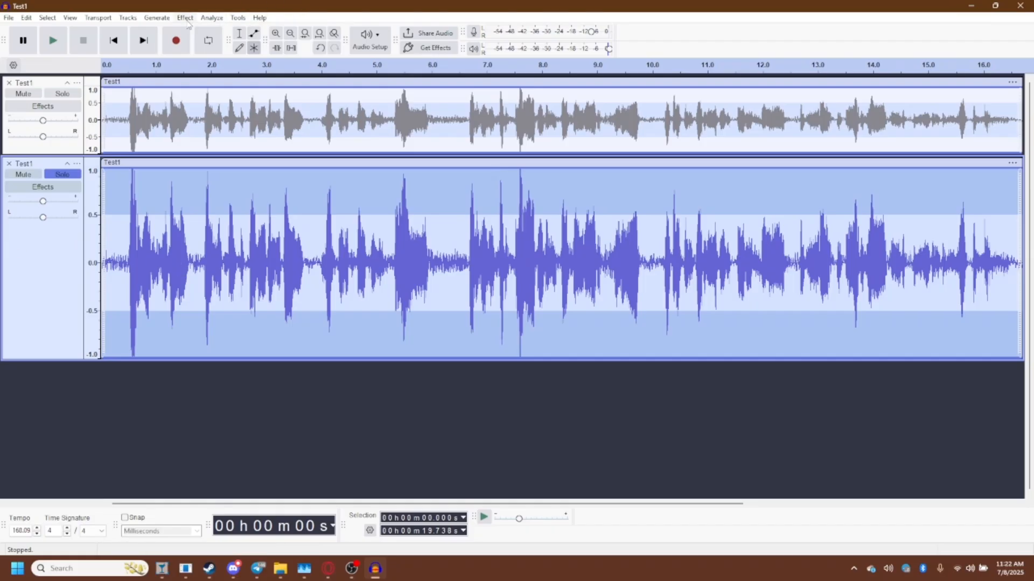
click(186, 19)
click(185, 20)
click(182, 20)
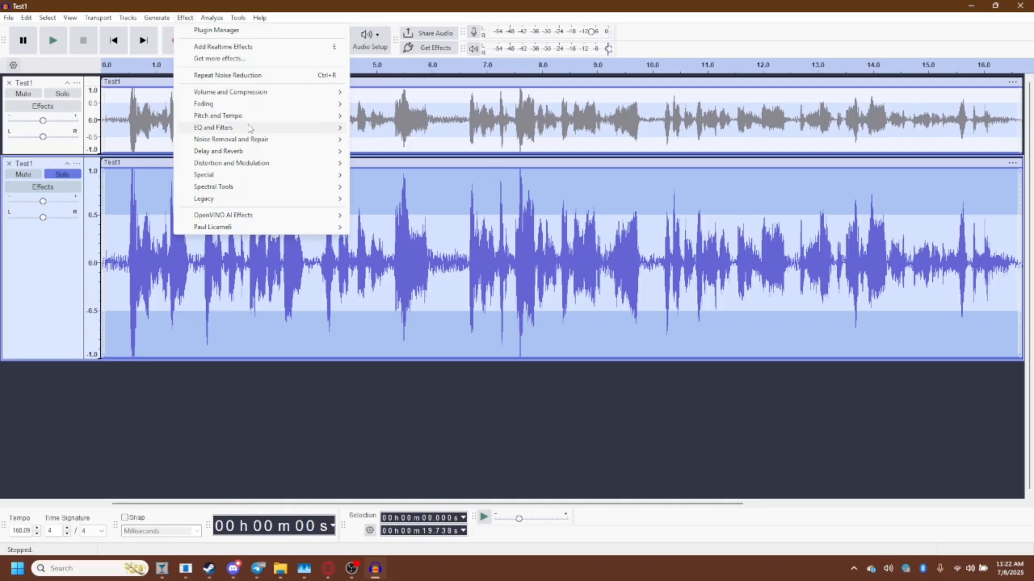
mouse_move(250, 128)
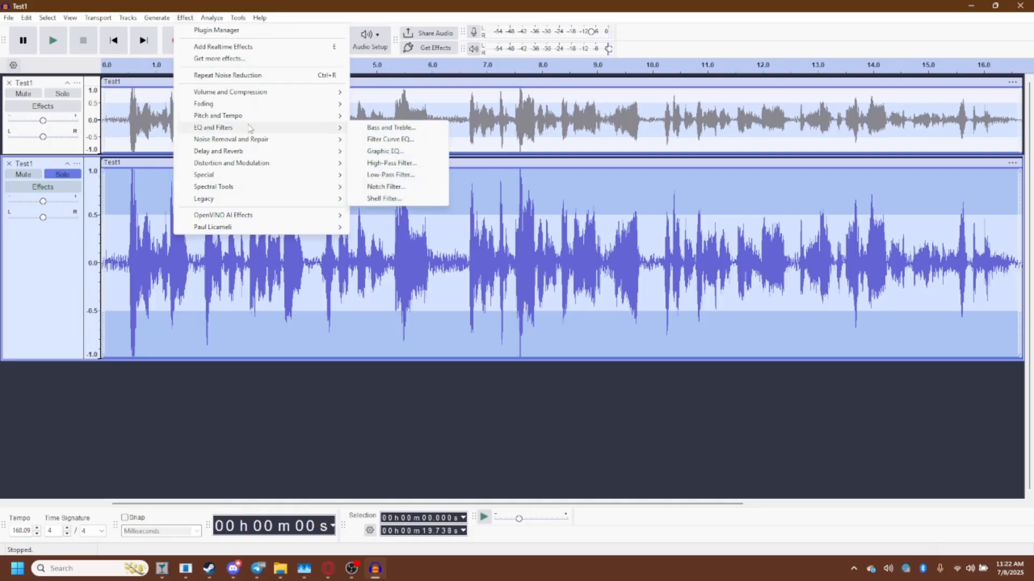
click(418, 139)
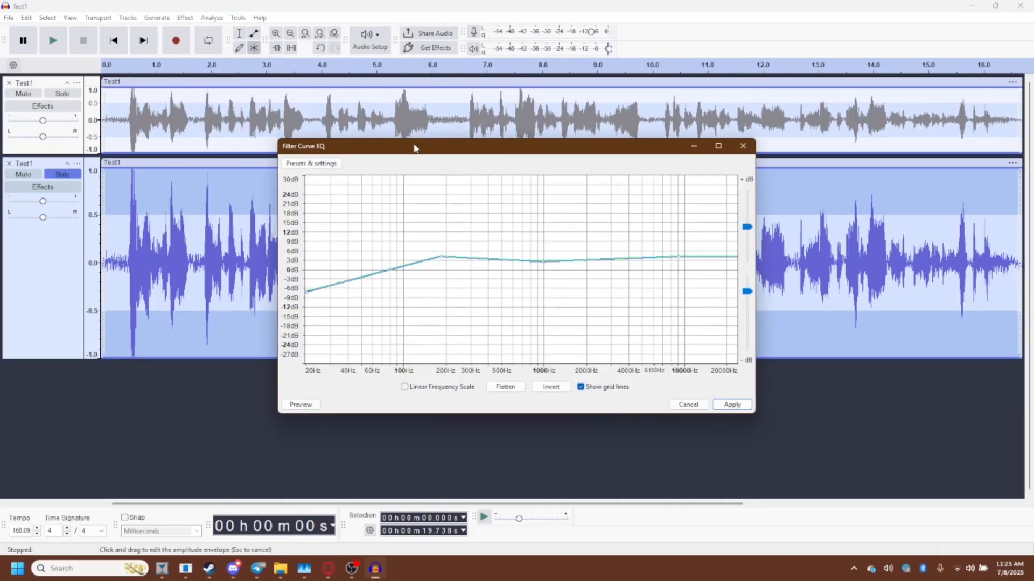
drag(411, 148, 392, 148)
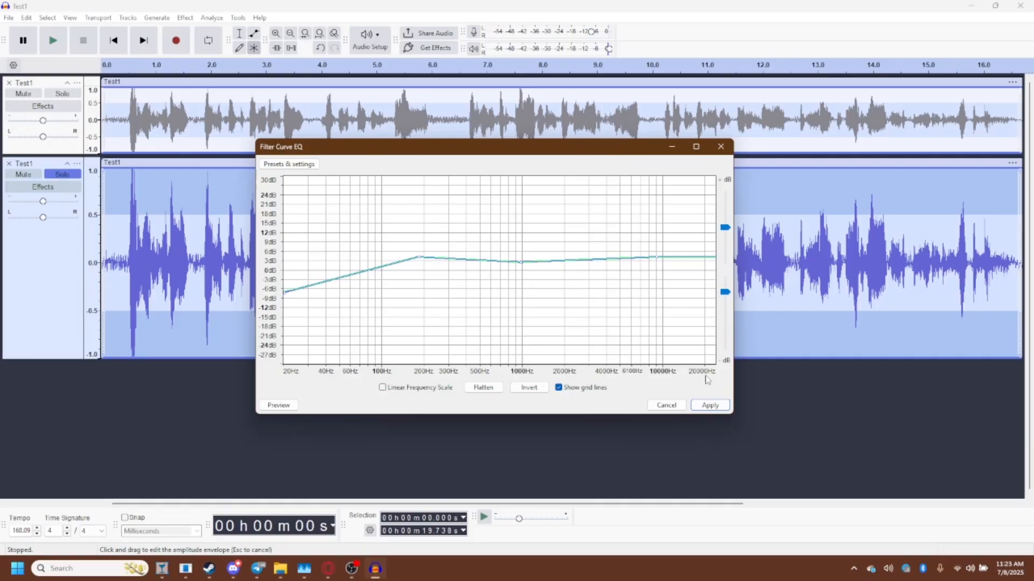
click(719, 408)
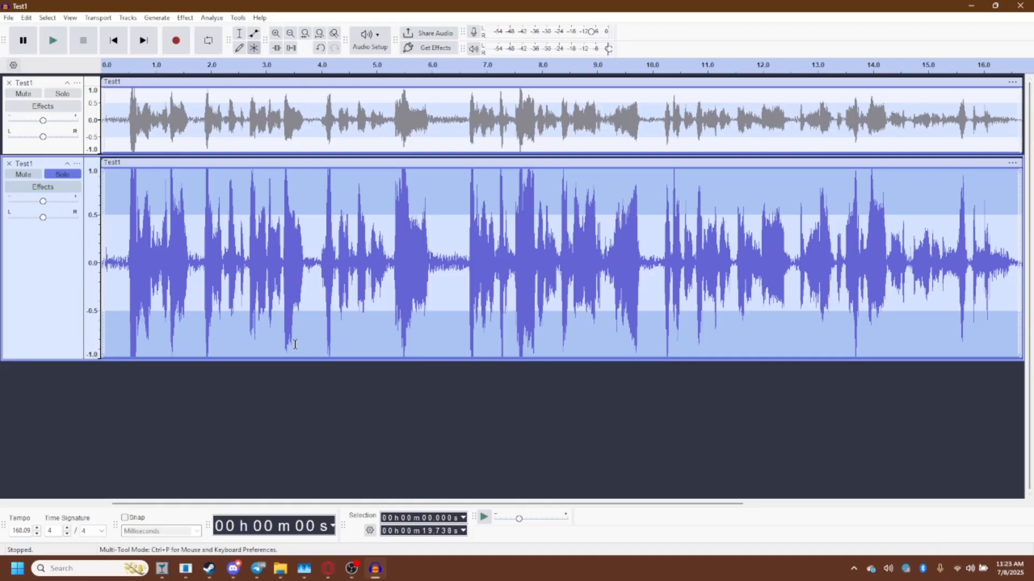
- Apply OpenVINO Noise Suppression to the entire lower track with the deepfilternet3 model and a 100 dB attenuation limit
click(283, 408)
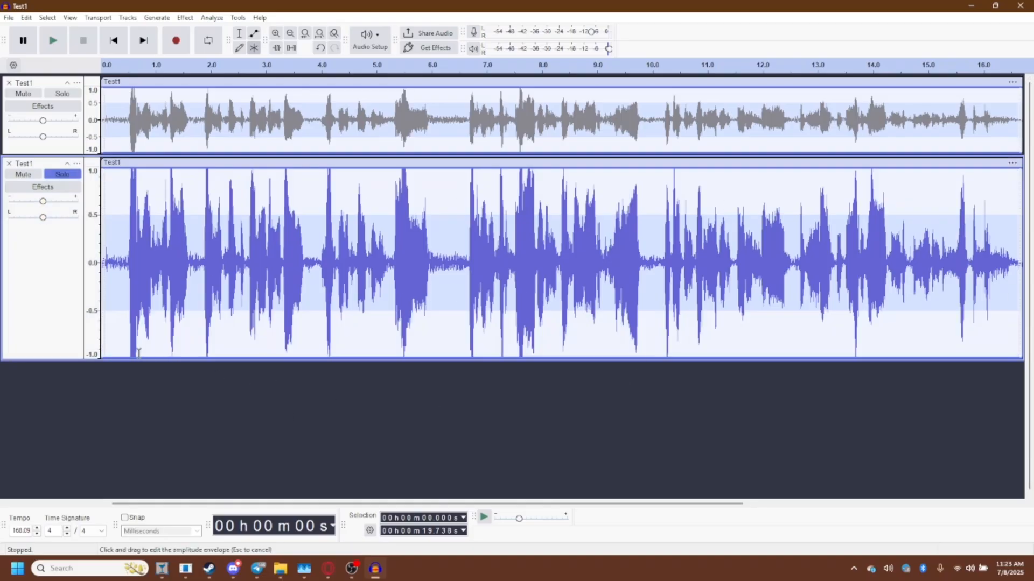
click(42, 315)
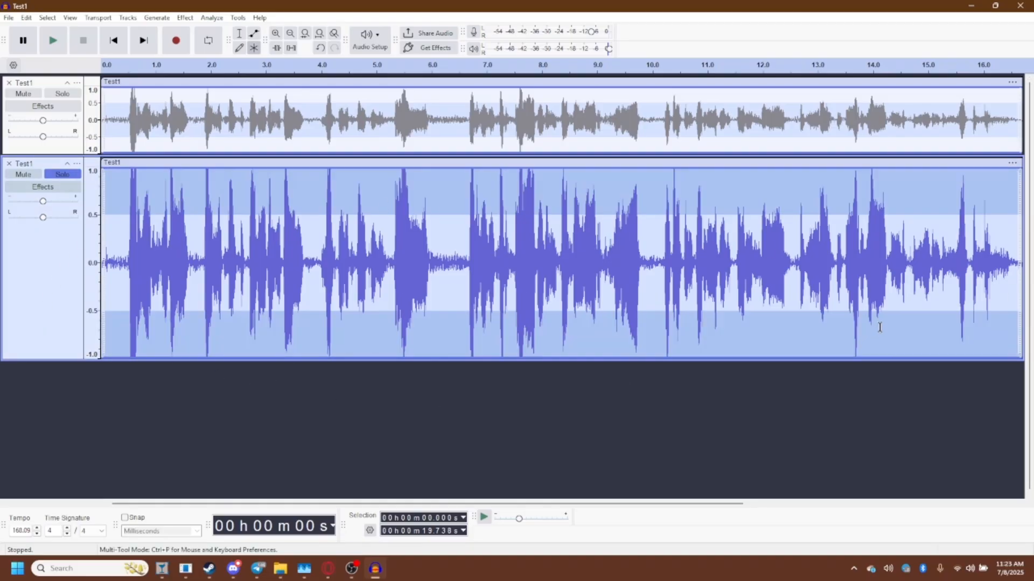
click(186, 18)
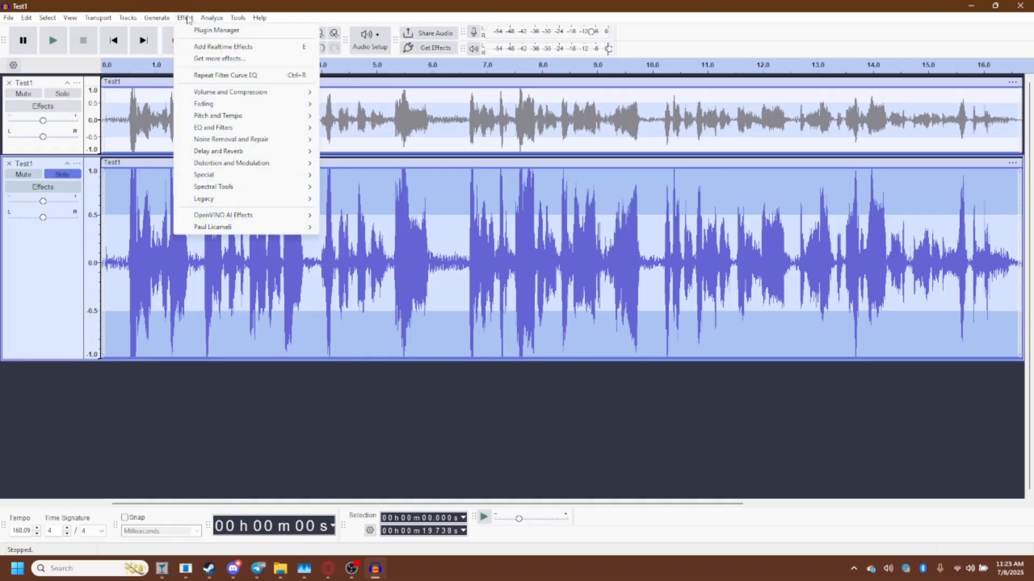
mouse_move(273, 220)
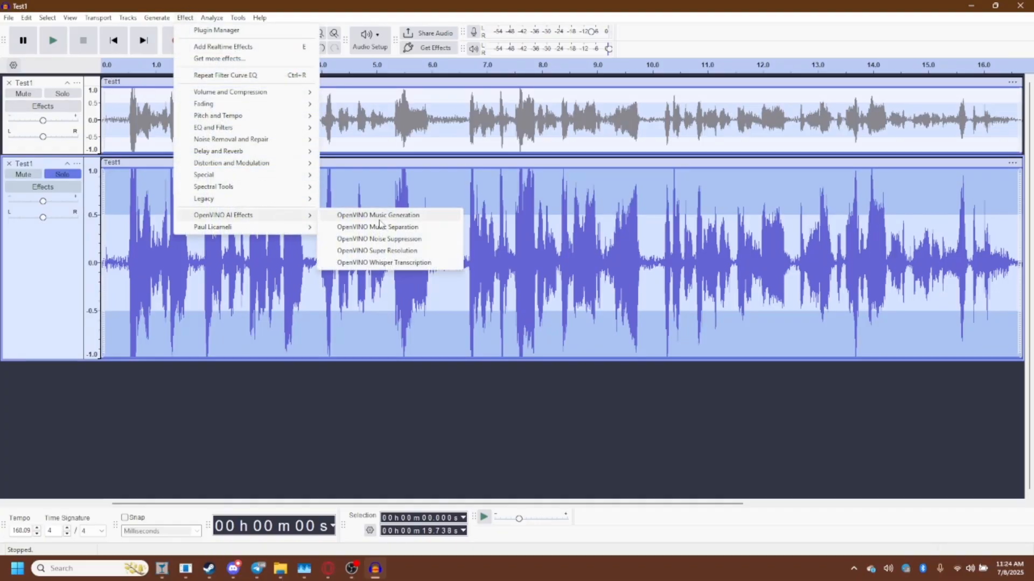
click(423, 241)
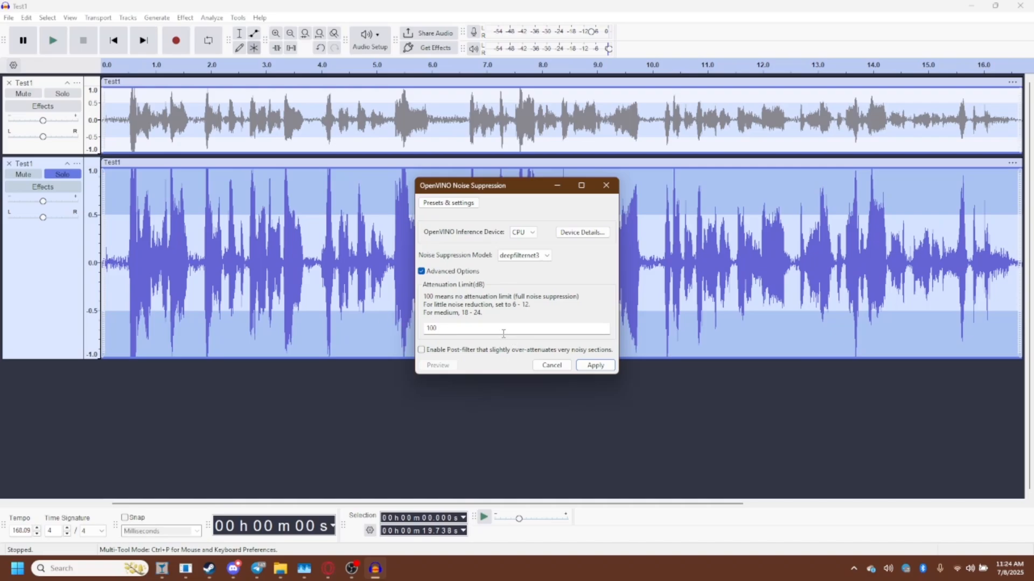
click(521, 255)
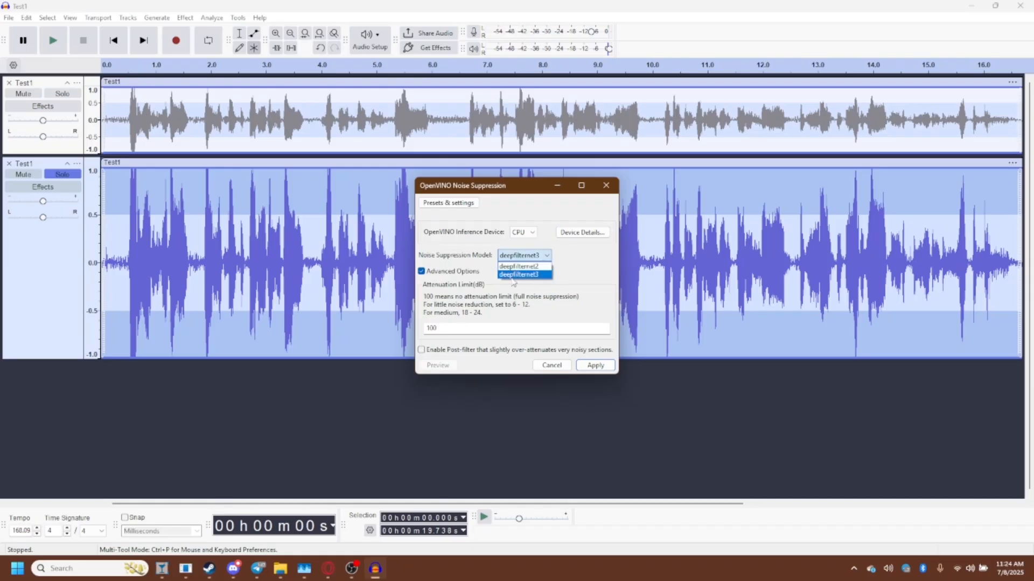
click(517, 275)
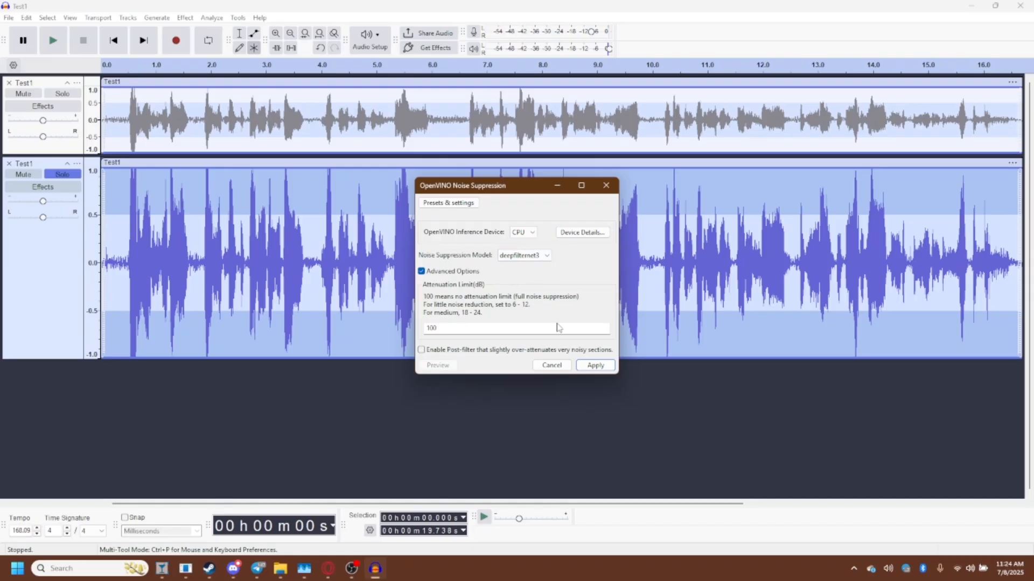
click(594, 365)
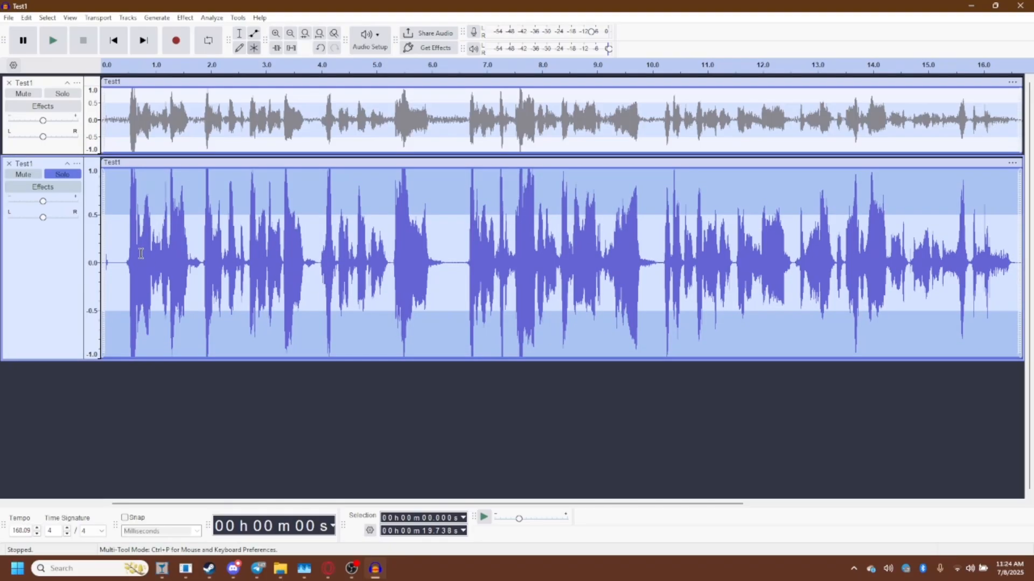
- Play back the lower track, including the quiet gap from about 6.2 to 6.6 seconds on its own
click(63, 50)
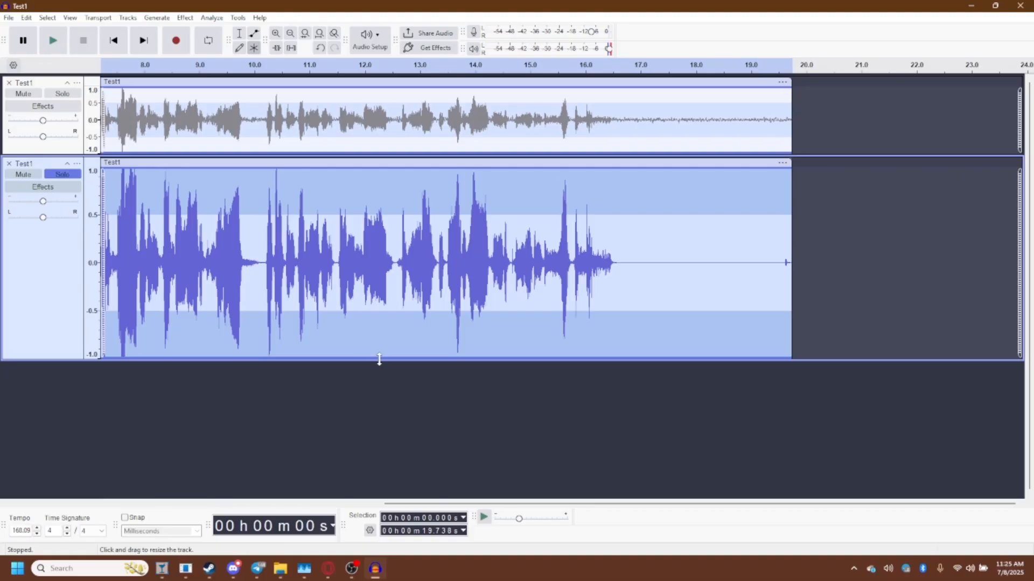
drag(406, 504, 207, 441)
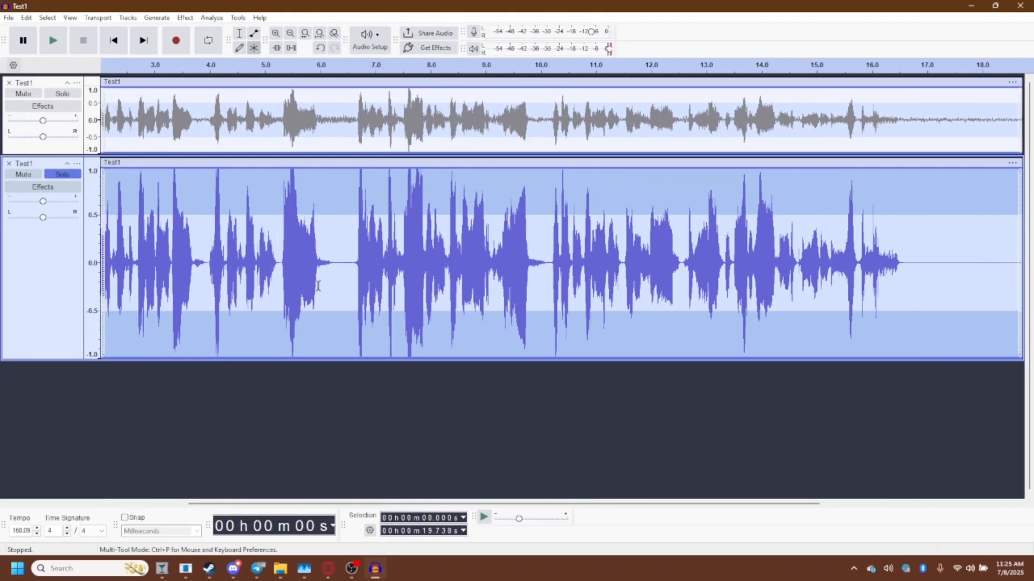
click(333, 262)
drag(332, 262, 352, 262)
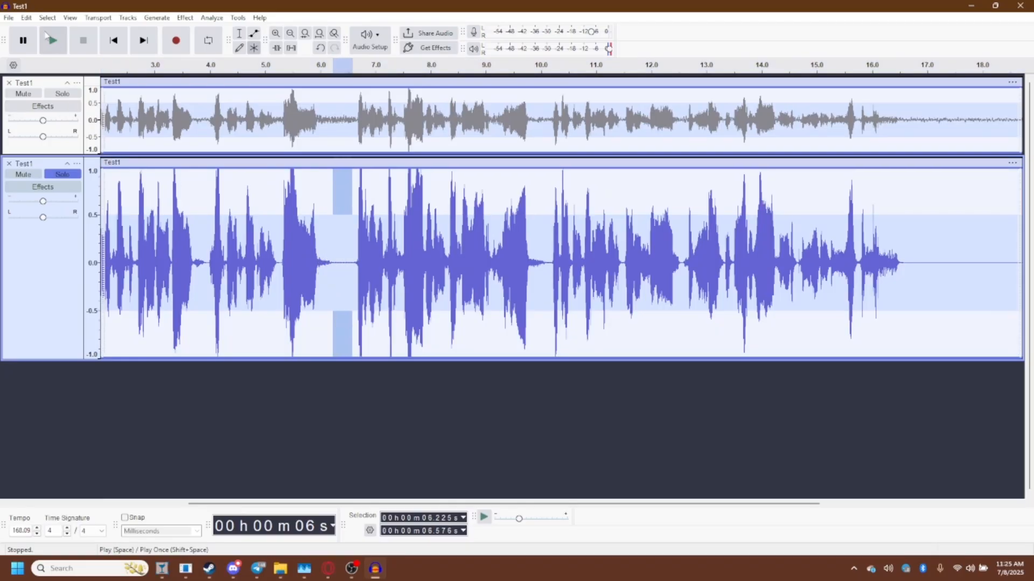
click(46, 35)
click(46, 36)
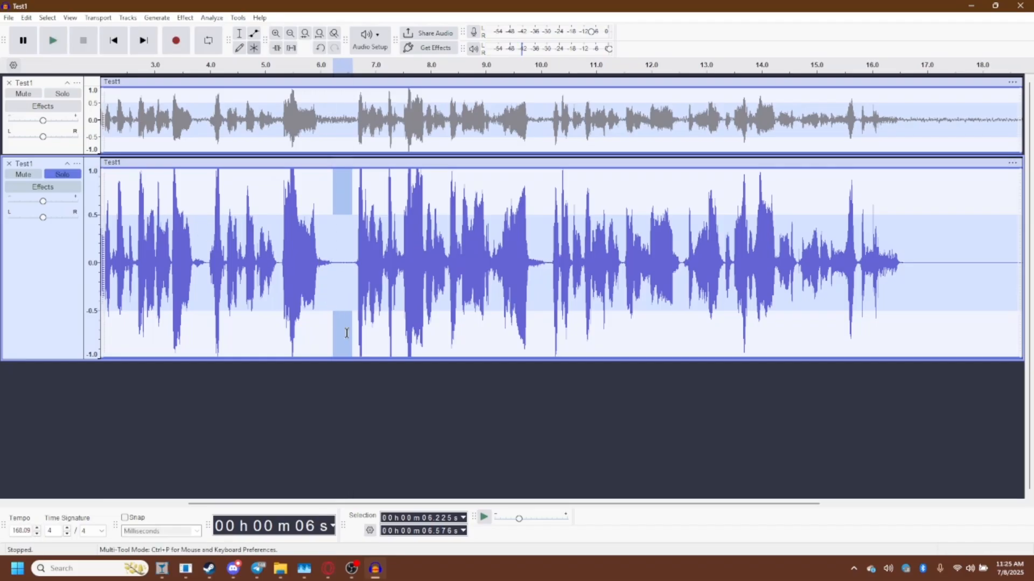
- Capture a Noise Reduction profile from the selected quiet gap at about 6.2 to 6.6 seconds on the lower track
click(186, 17)
click(187, 17)
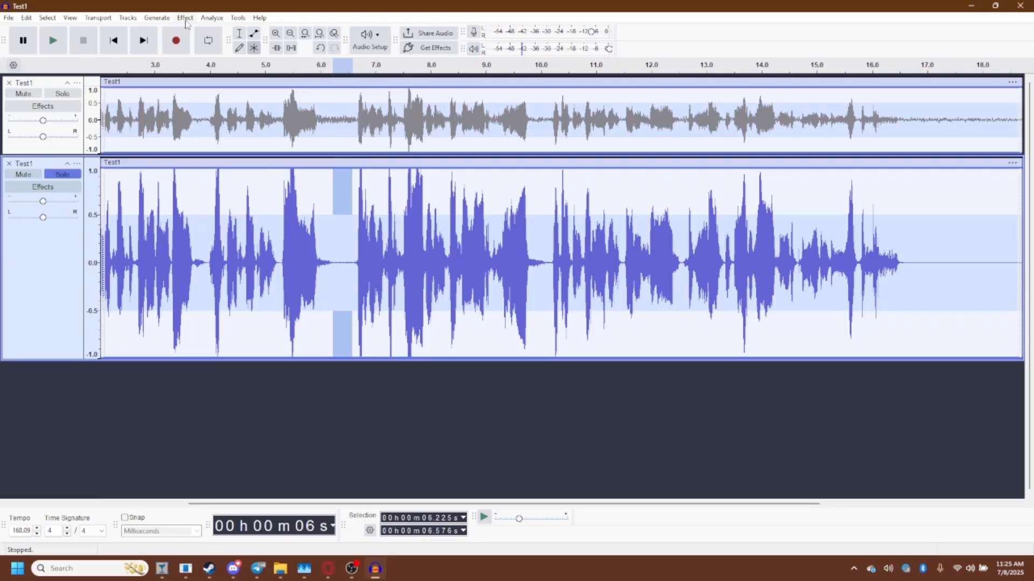
click(185, 19)
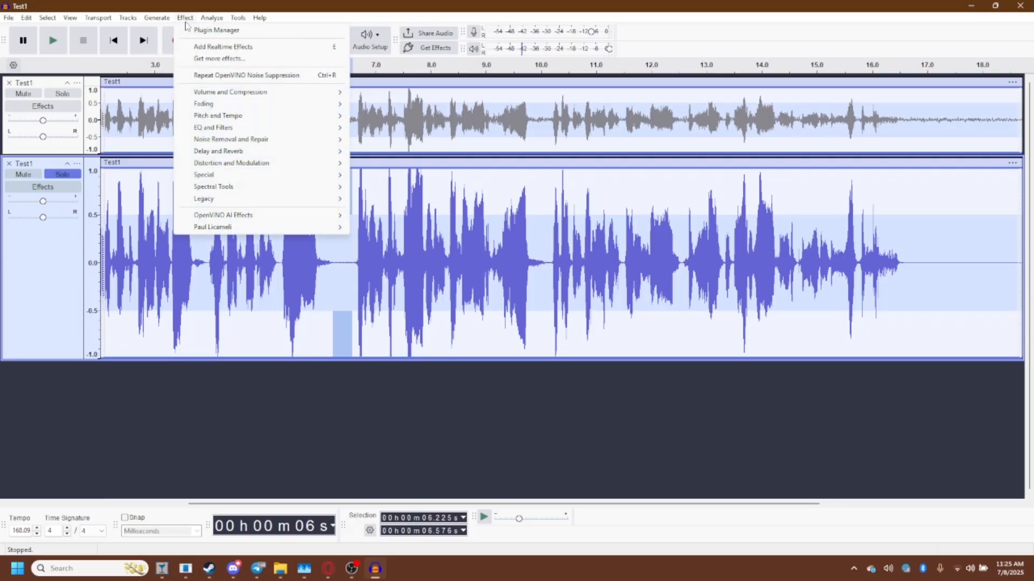
mouse_move(250, 141)
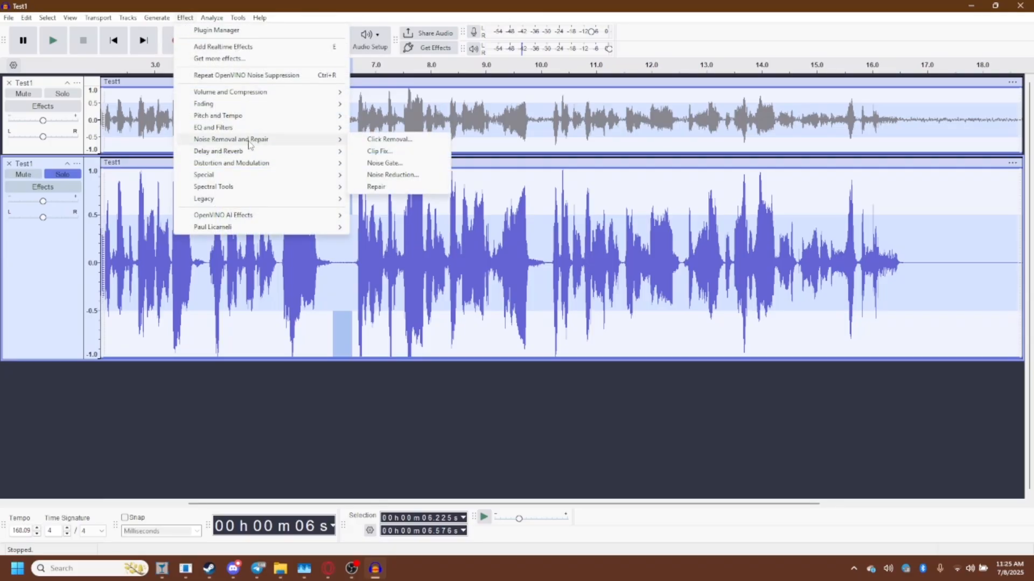
click(415, 178)
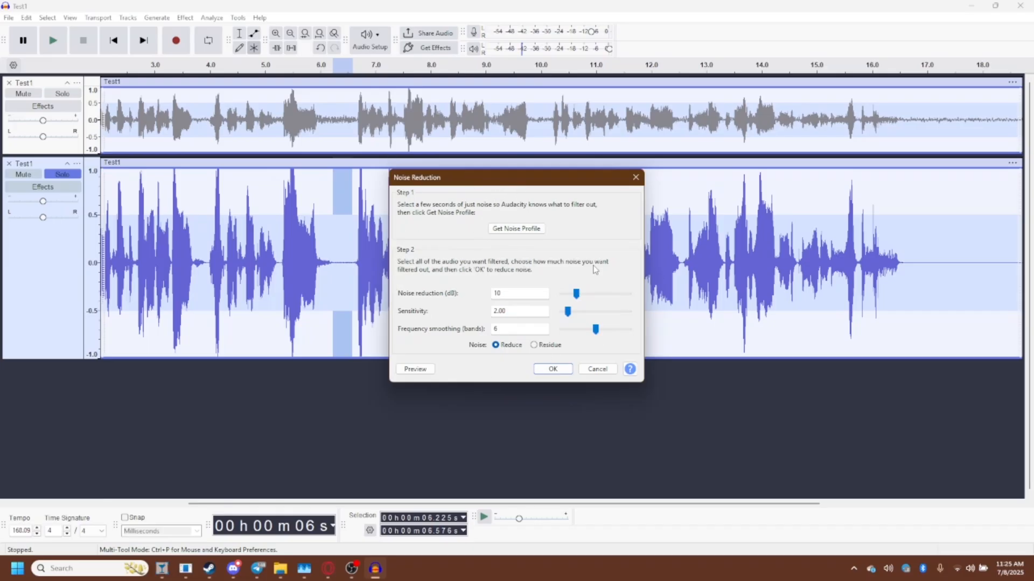
click(525, 231)
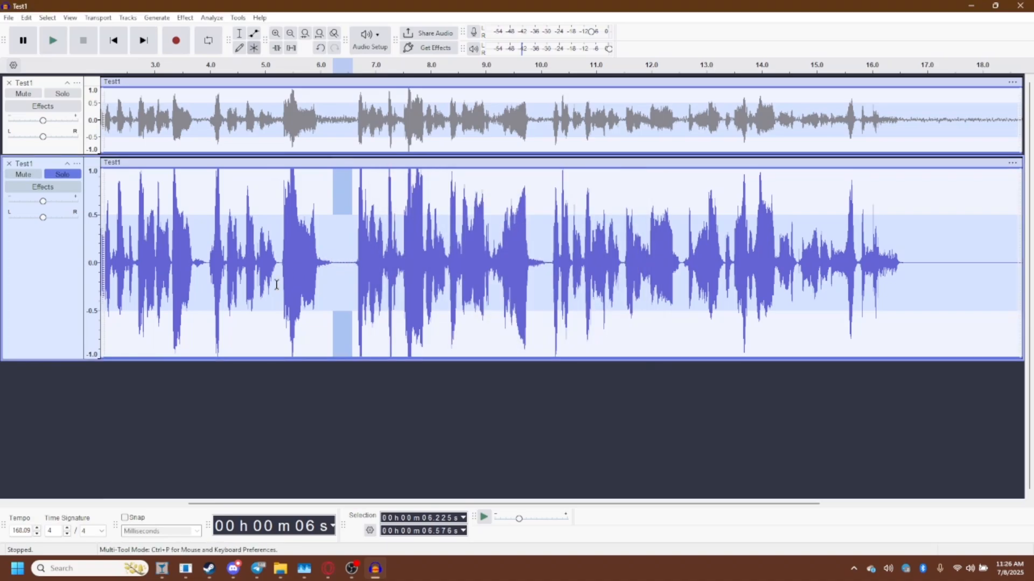
- Apply Noise Reduction to the entire lower track at 10 dB, sensitivity 2.00 and 6 smoothing bands, play back the result and return to the start
click(53, 275)
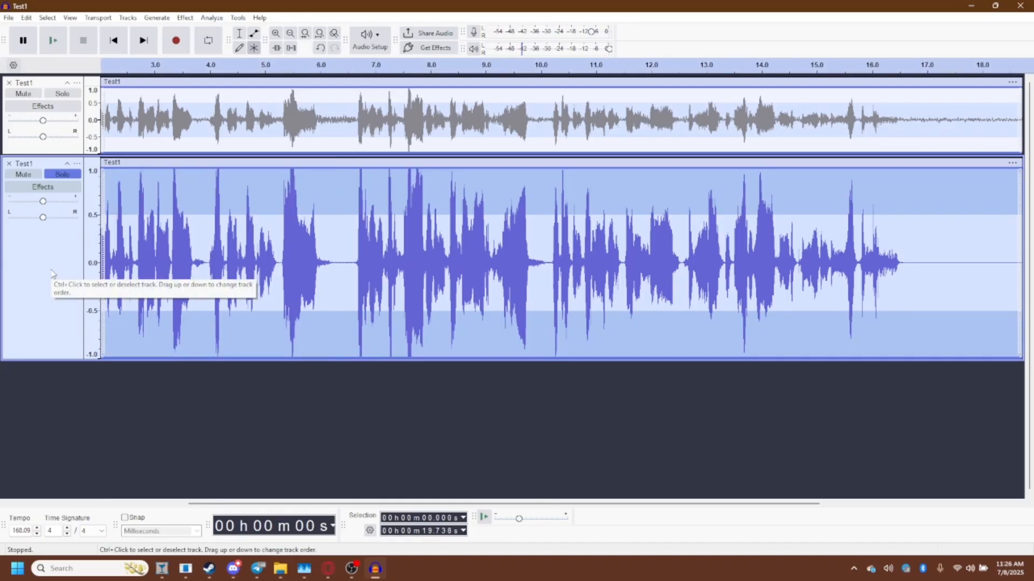
click(53, 42)
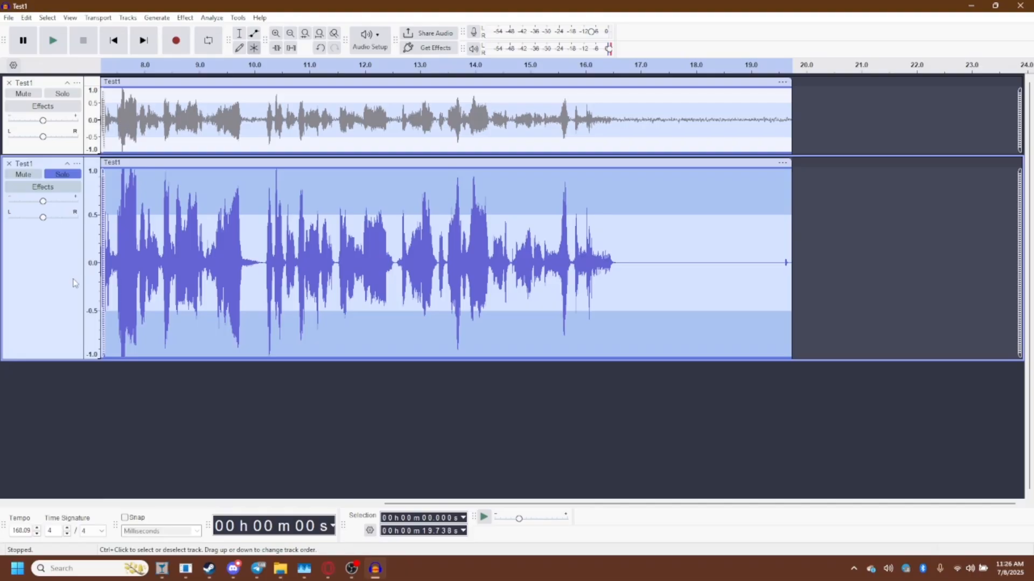
click(115, 48)
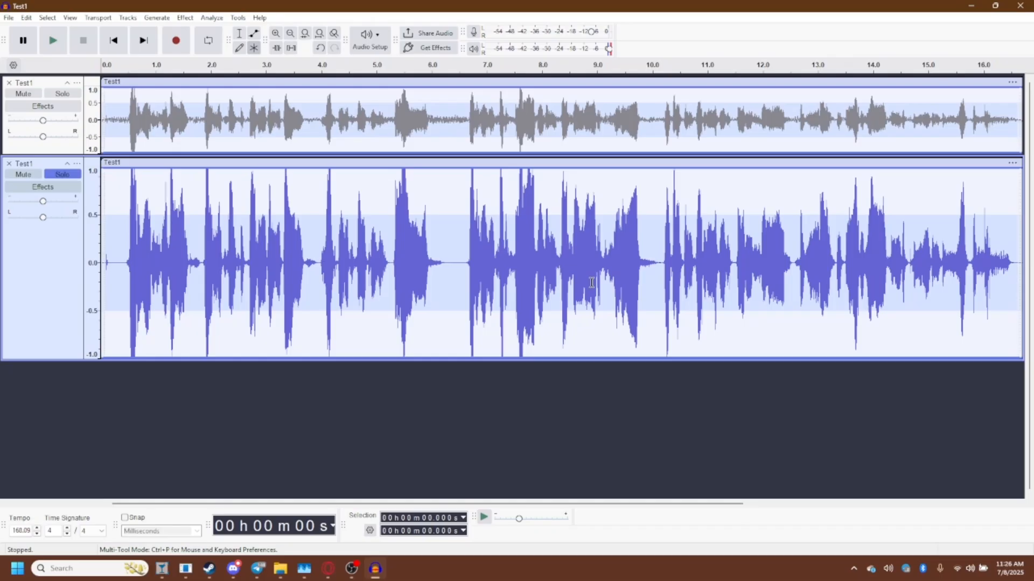
- Normalize the entire lower track to a peak amplitude of -2.0 dB with DC offset removal, and play it back from the start
click(59, 279)
click(185, 18)
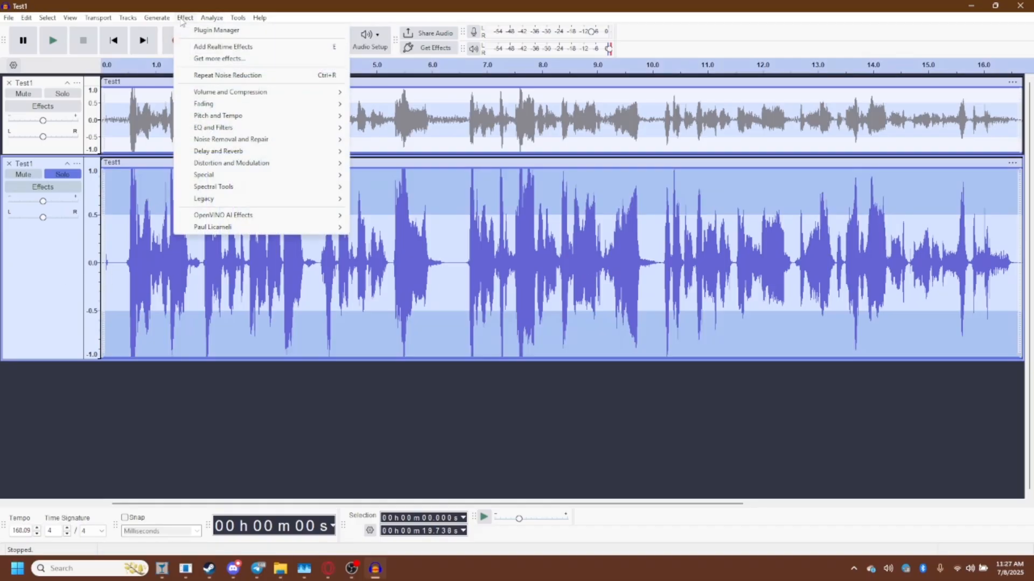
mouse_move(218, 132)
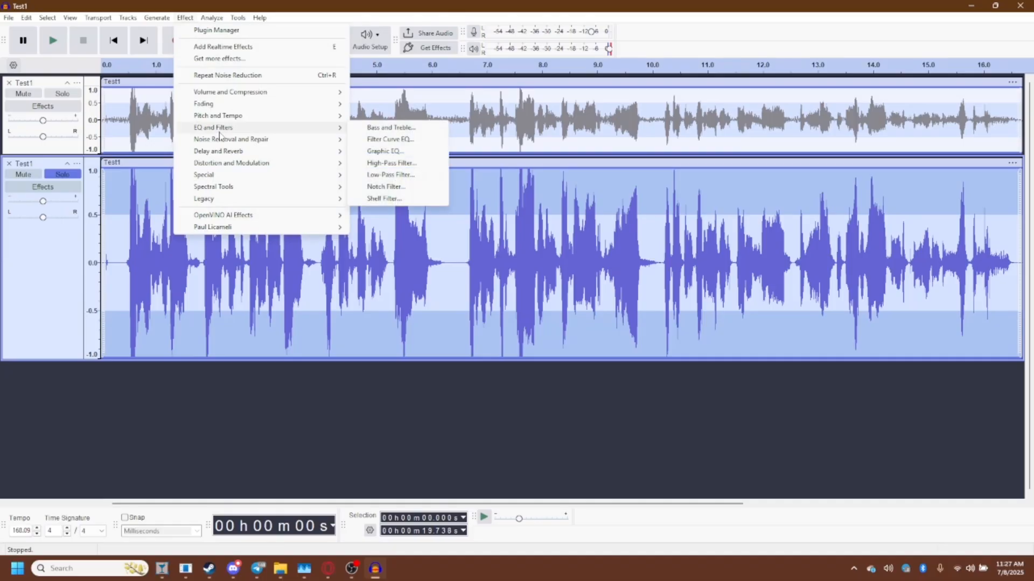
mouse_move(236, 92)
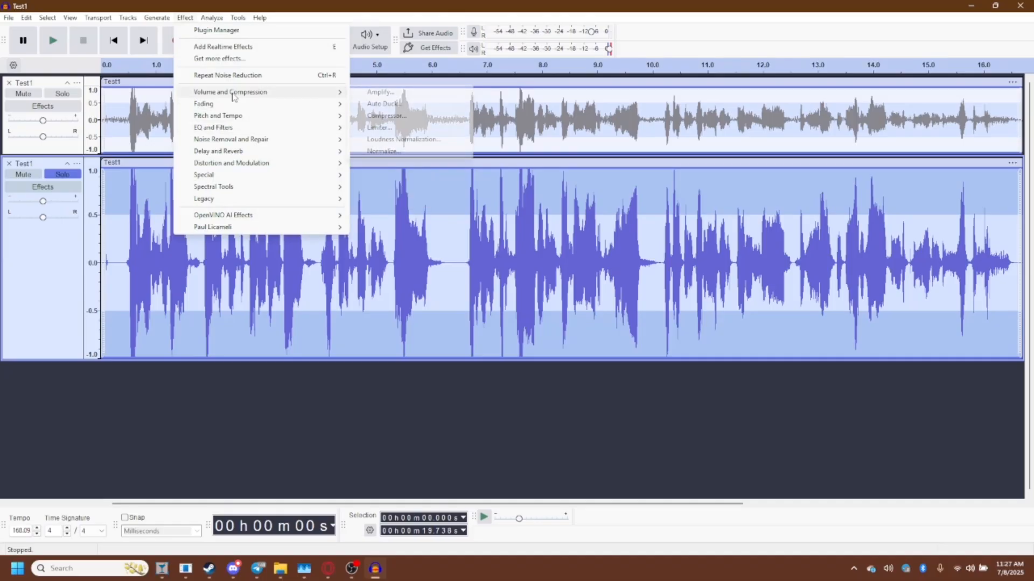
click(404, 151)
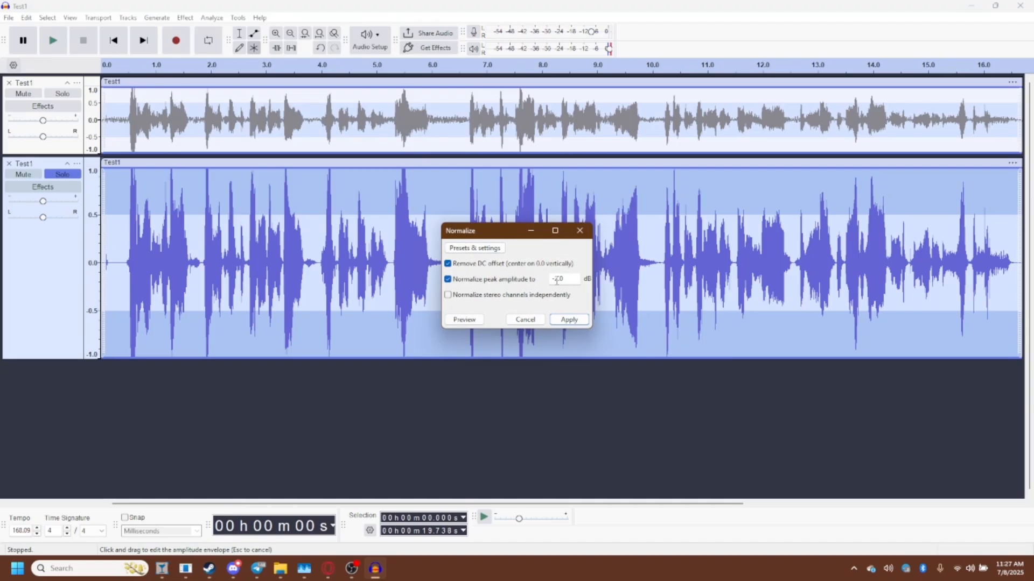
click(569, 320)
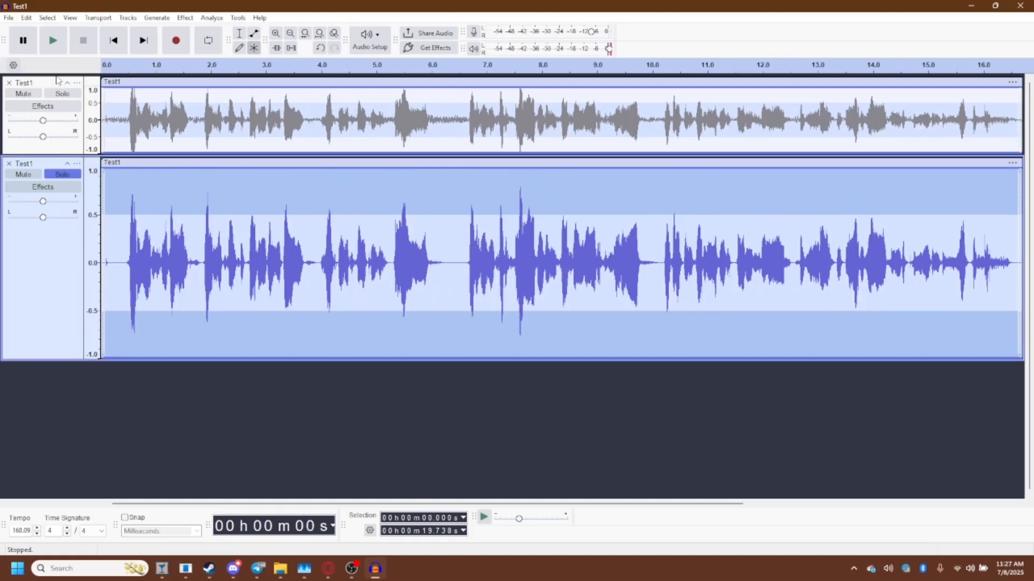
click(50, 48)
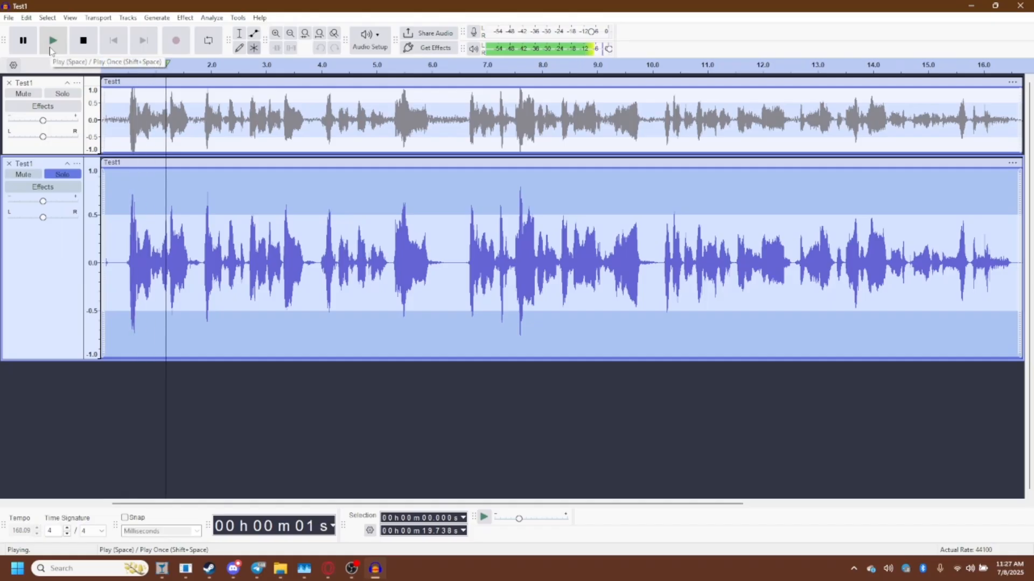